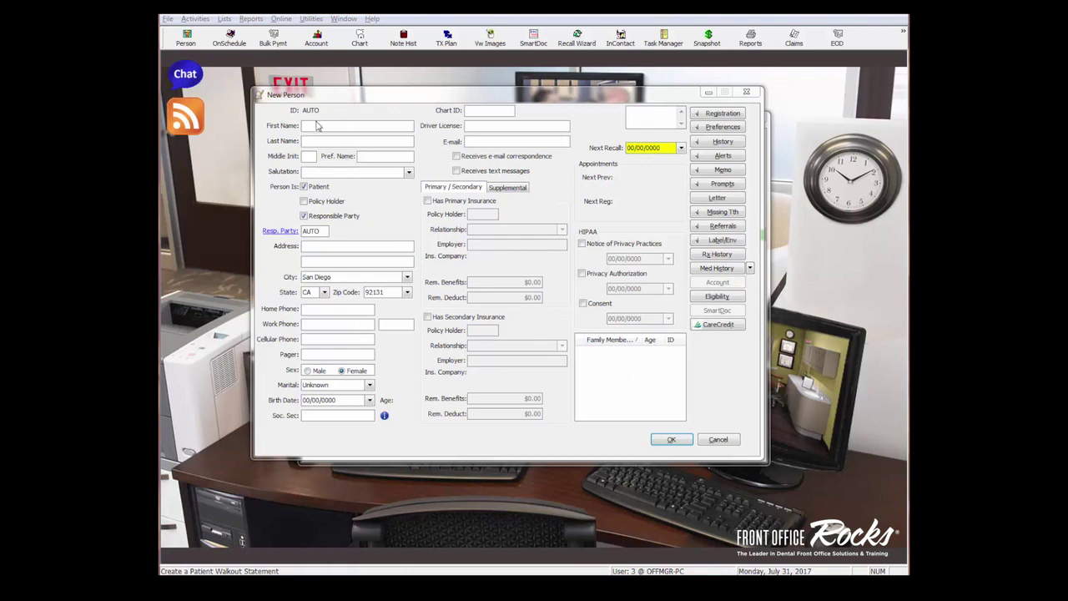
Fill in the new person's first name, last name and preferred name
{"action": "left_click", "coordinate": [318, 125]}
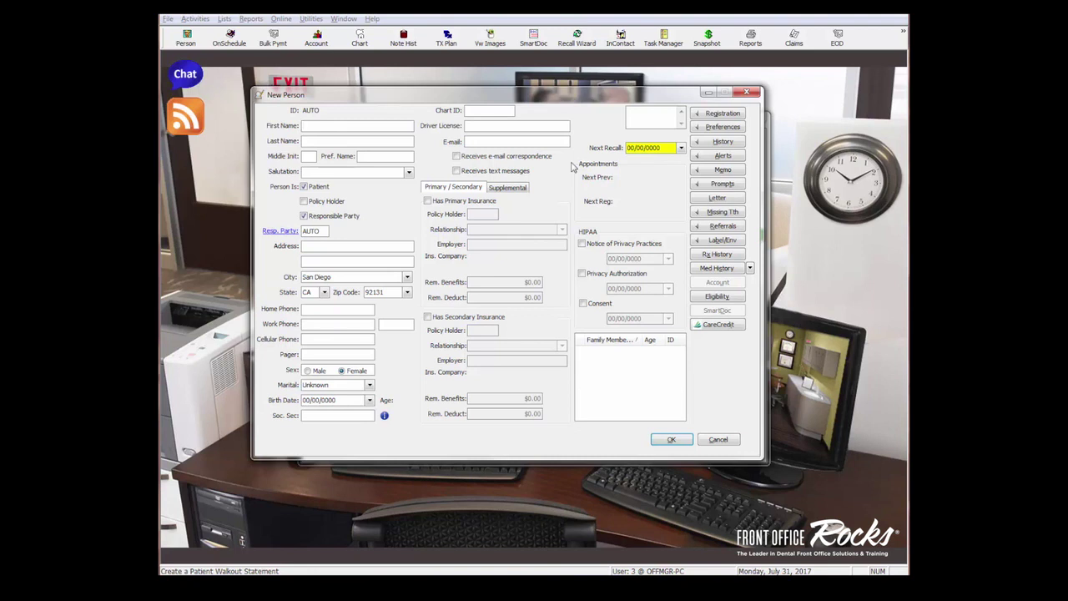
{"action": "type", "text": "Tester"}
{"action": "key", "text": "Tab"}
{"action": "type", "text": "Tester"}
{"action": "key", "text": "Tab"}
{"action": "type", "text": "oe"}
{"action": "left_click", "coordinate": [409, 174]}
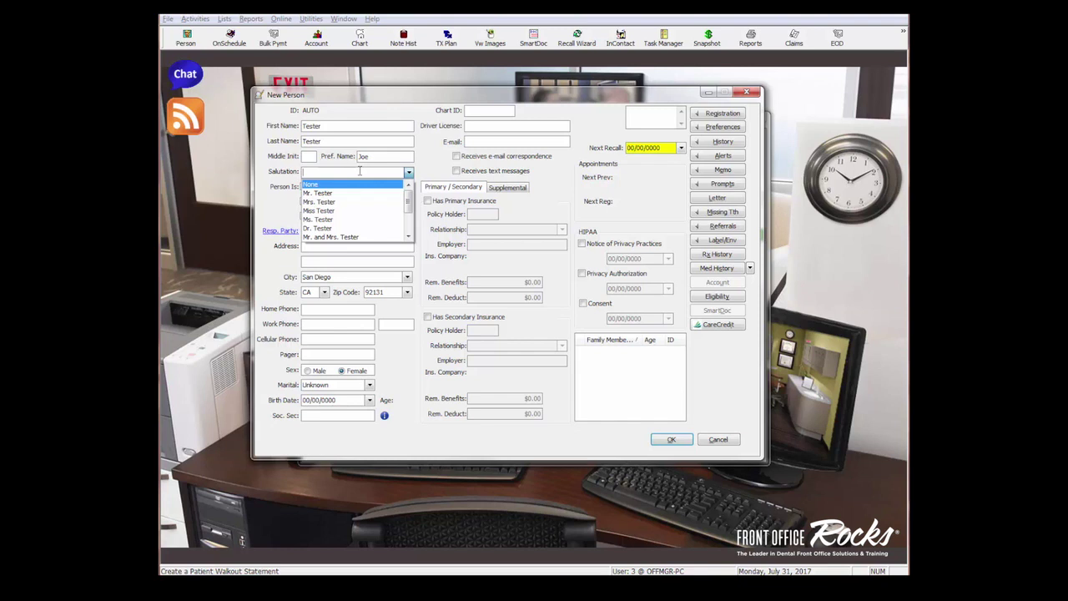
Choose the 'Dr.' salutation with the patient's last name from the Salutation list
{"action": "left_click", "coordinate": [329, 228]}
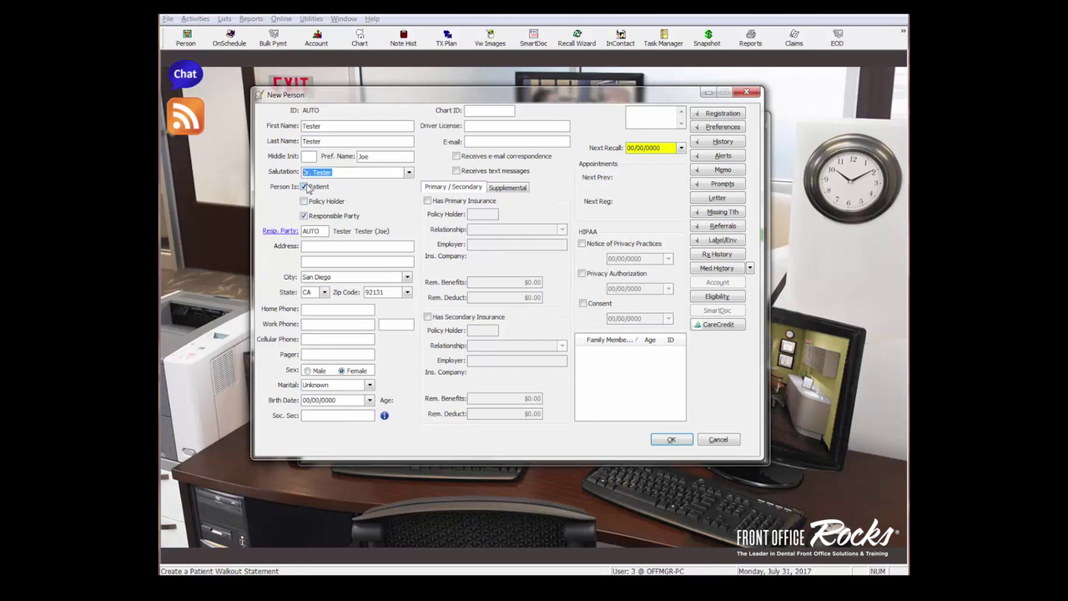
{"action": "left_click", "coordinate": [305, 186]}
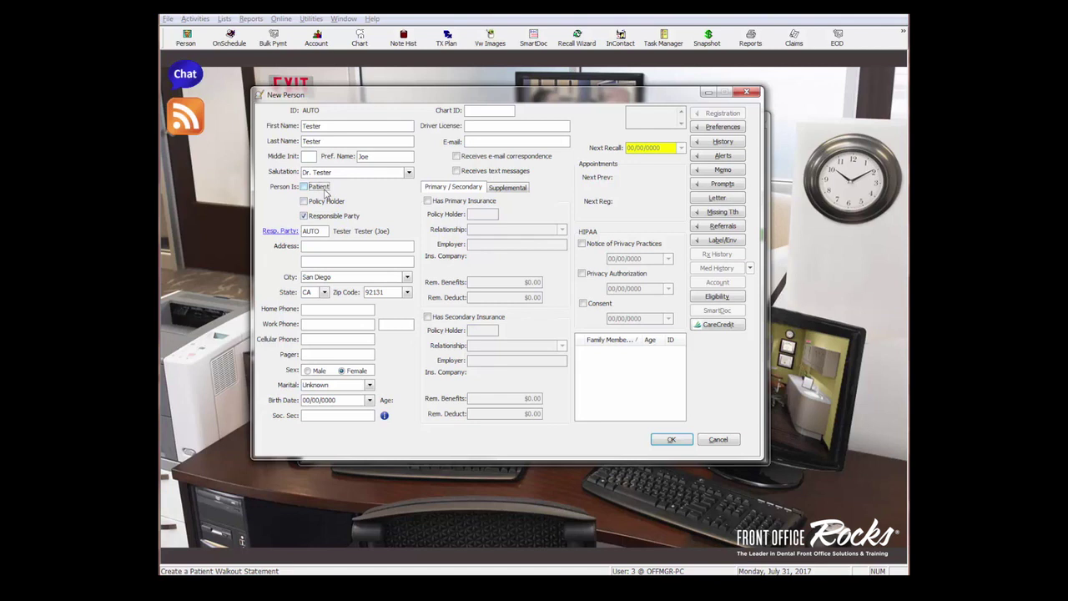
{"action": "left_click", "coordinate": [305, 189]}
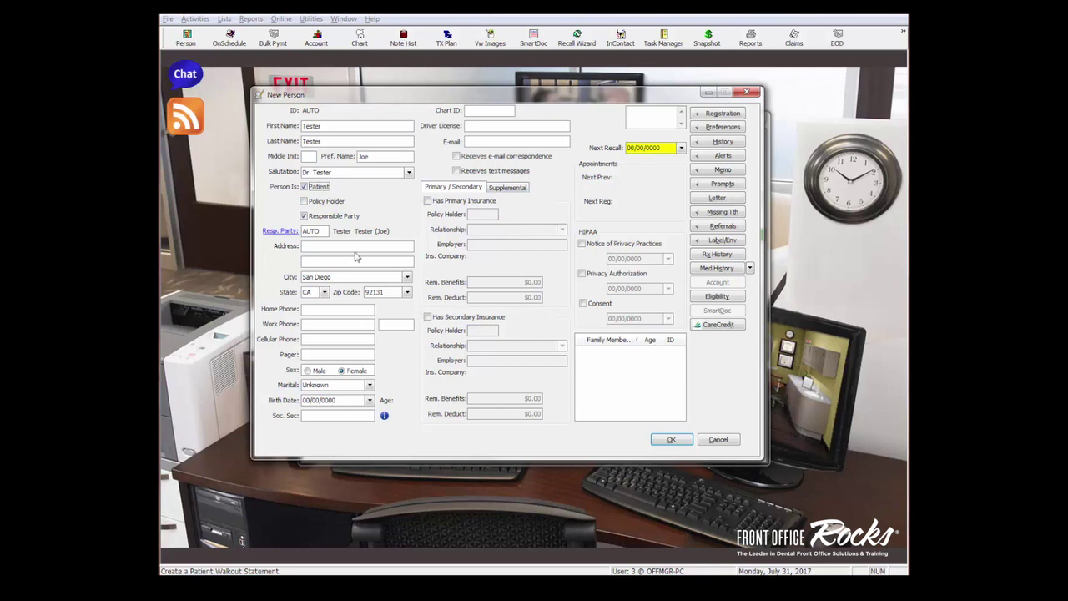
Tick Policy Holder, decline the primary policy holder prompt, then untick and re-tick it
{"action": "left_click", "coordinate": [304, 201]}
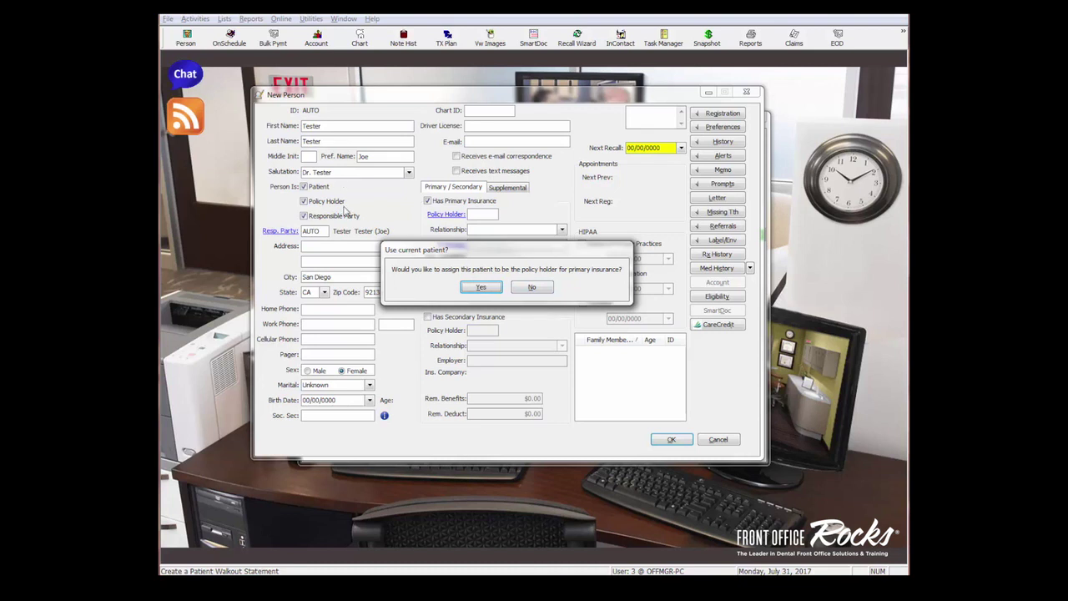
{"action": "left_click", "coordinate": [532, 287]}
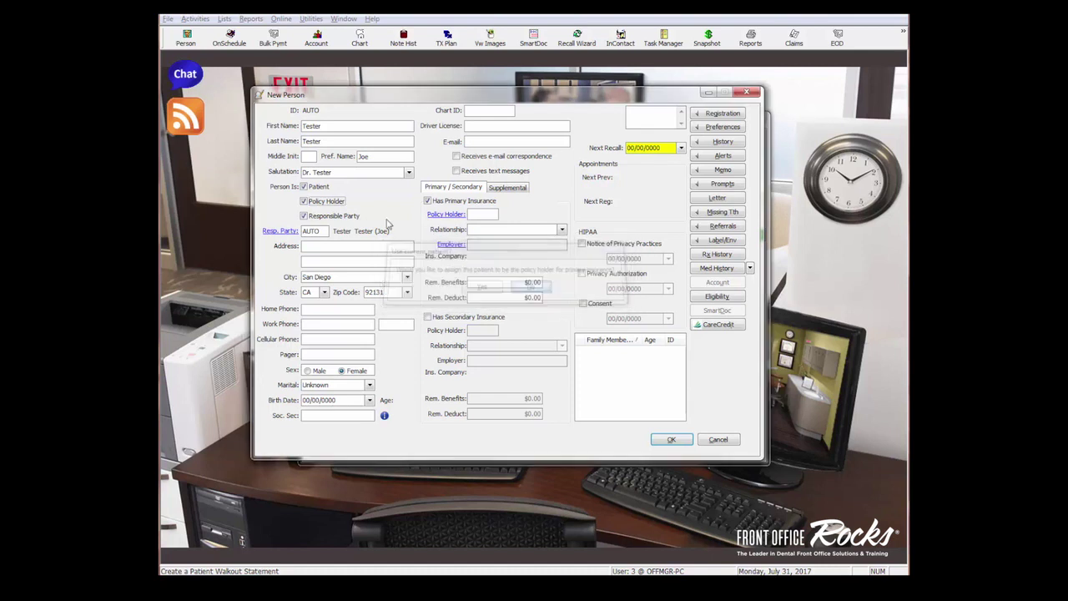
{"action": "left_click", "coordinate": [307, 205]}
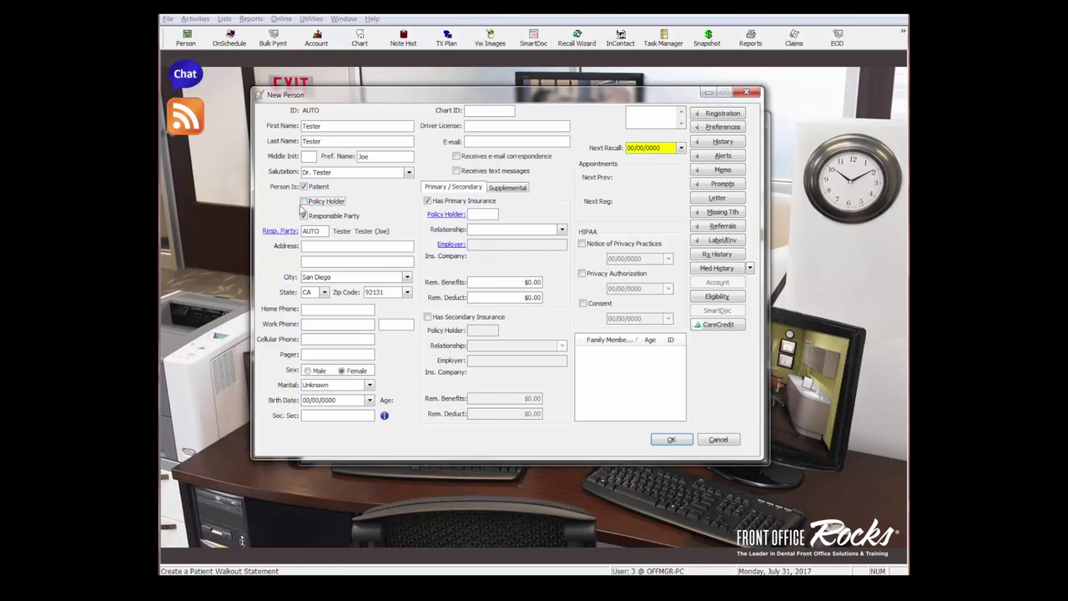
{"action": "left_click", "coordinate": [307, 202]}
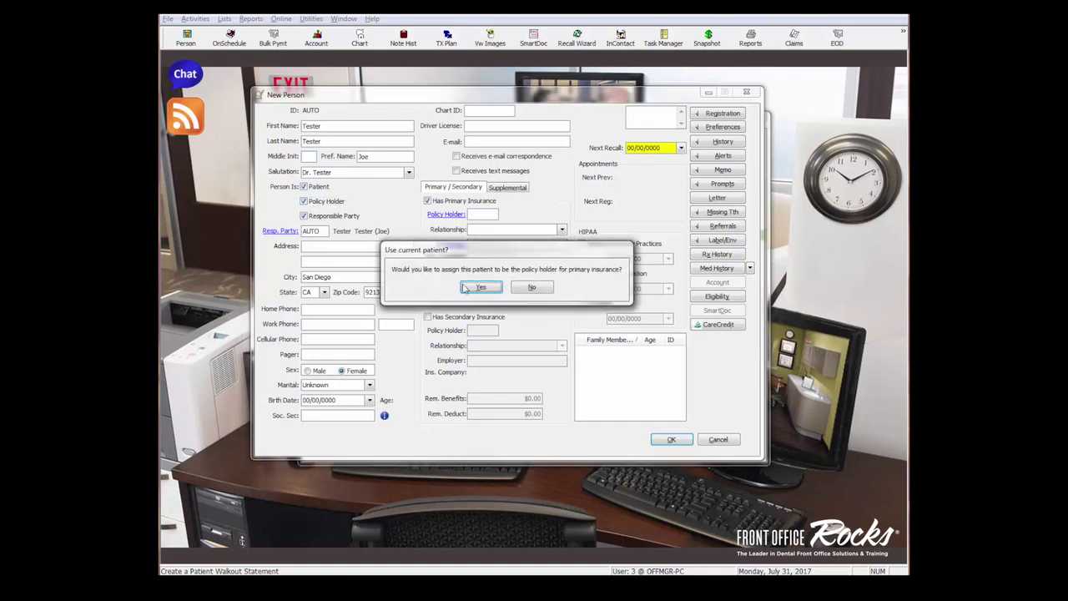
Confirm the patient as their own primary insurance policy holder (Self)
{"action": "left_click", "coordinate": [481, 287]}
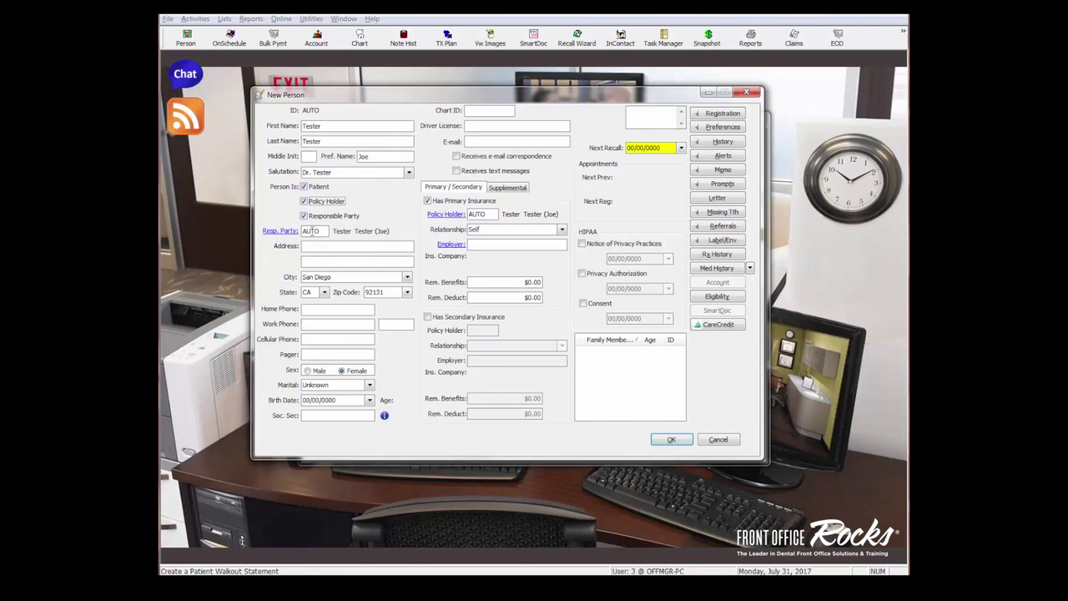
{"action": "left_click", "coordinate": [318, 245]}
Enter and correct the patient's street address
{"action": "left_click", "coordinate": [318, 246]}
{"action": "type", "text": "S"}
{"action": "left_click", "coordinate": [309, 261]}
Enter the patient's cellular phone number
{"action": "left_click", "coordinate": [308, 339]}
{"action": "type", "text": "8585551212"}
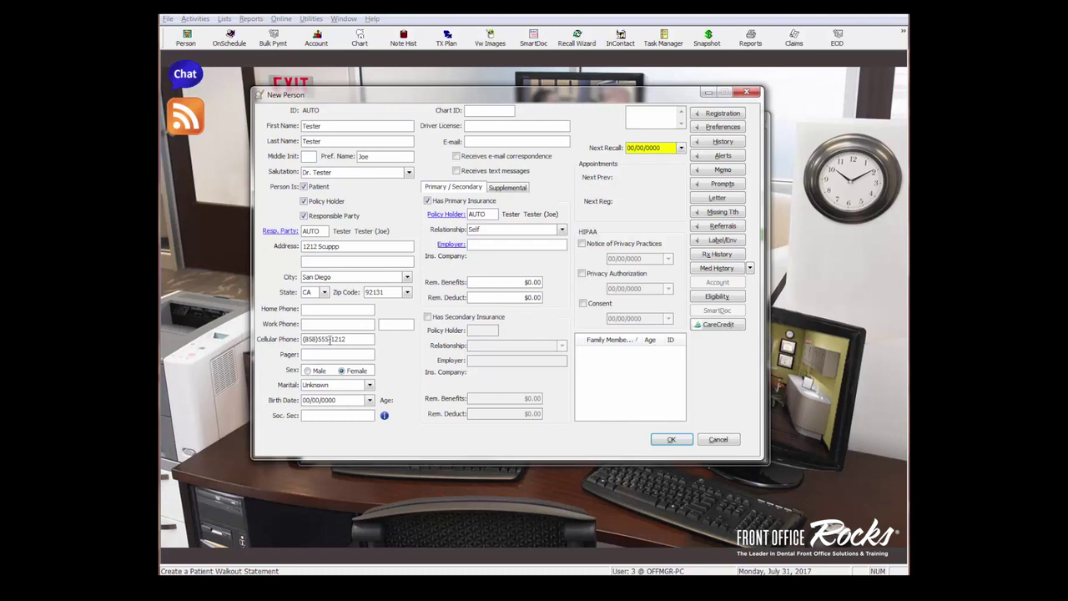
{"action": "left_click", "coordinate": [308, 309]}
{"action": "left_click", "coordinate": [370, 386]}
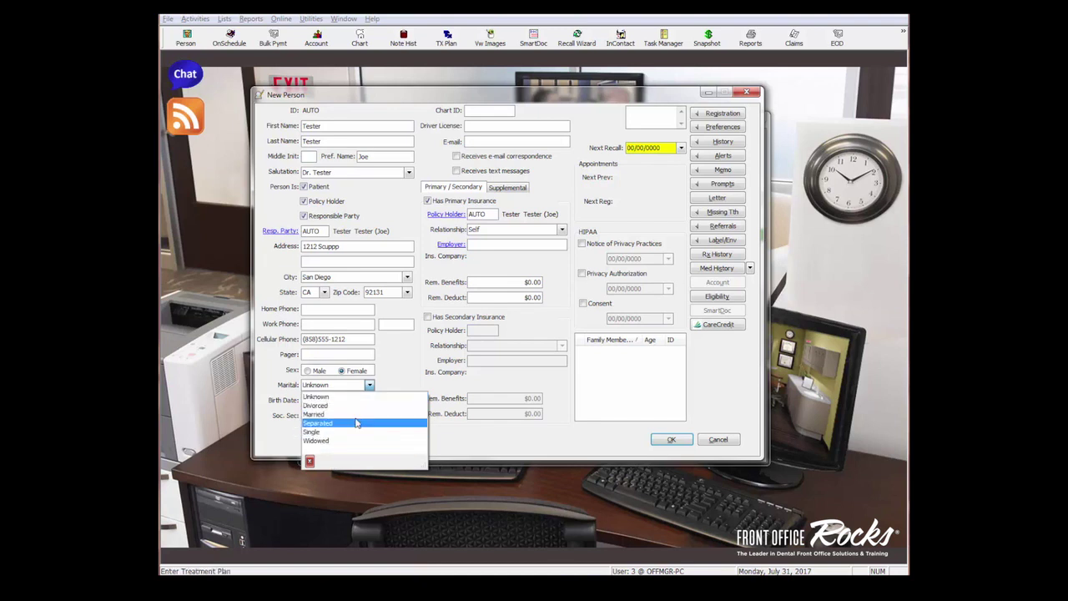
{"action": "left_click", "coordinate": [395, 376]}
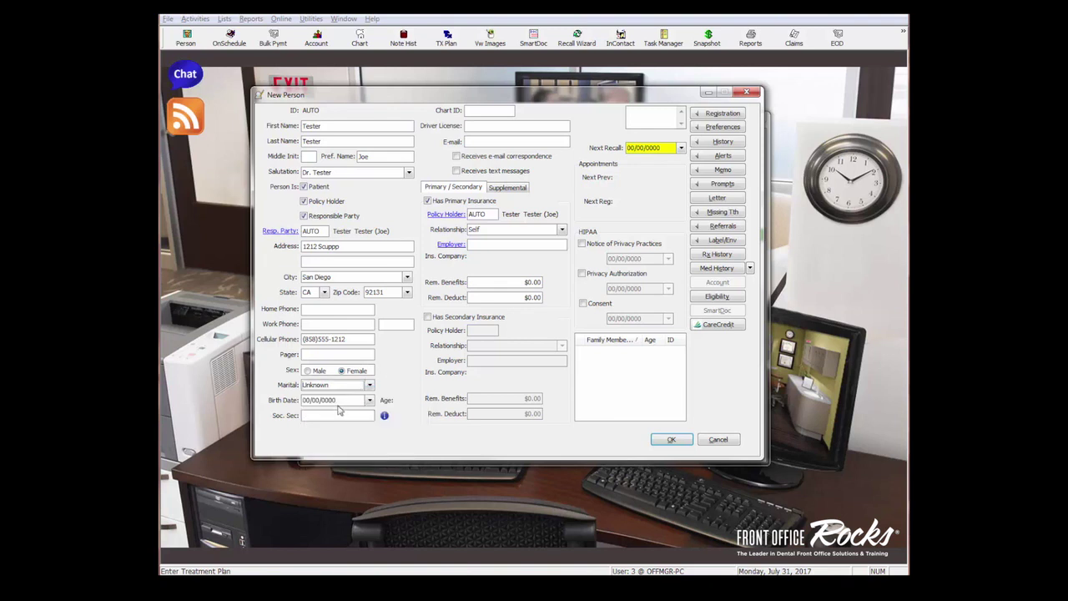
{"action": "key", "text": "Tab"}
{"action": "type", "text": "01/12/1971"}
{"action": "key", "text": "Tab"}
{"action": "type", "text": "555-55-5555"}
{"action": "left_click", "coordinate": [486, 110]}
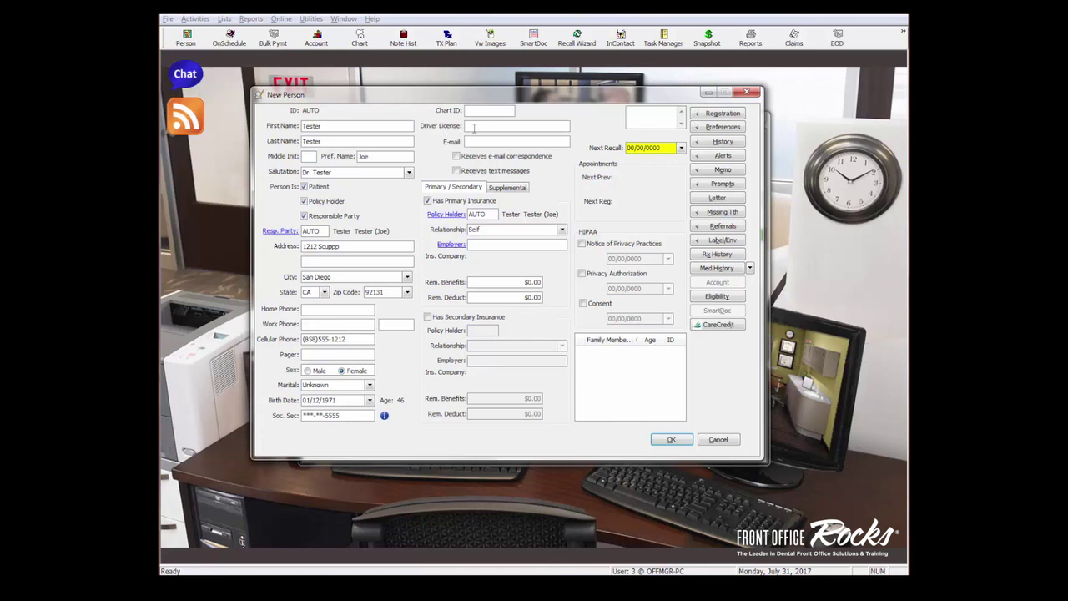
{"action": "left_click", "coordinate": [471, 111]}
Enter the patient's e-mail address and opt them in to e-mail correspondence and text messages
{"action": "left_click", "coordinate": [456, 156]}
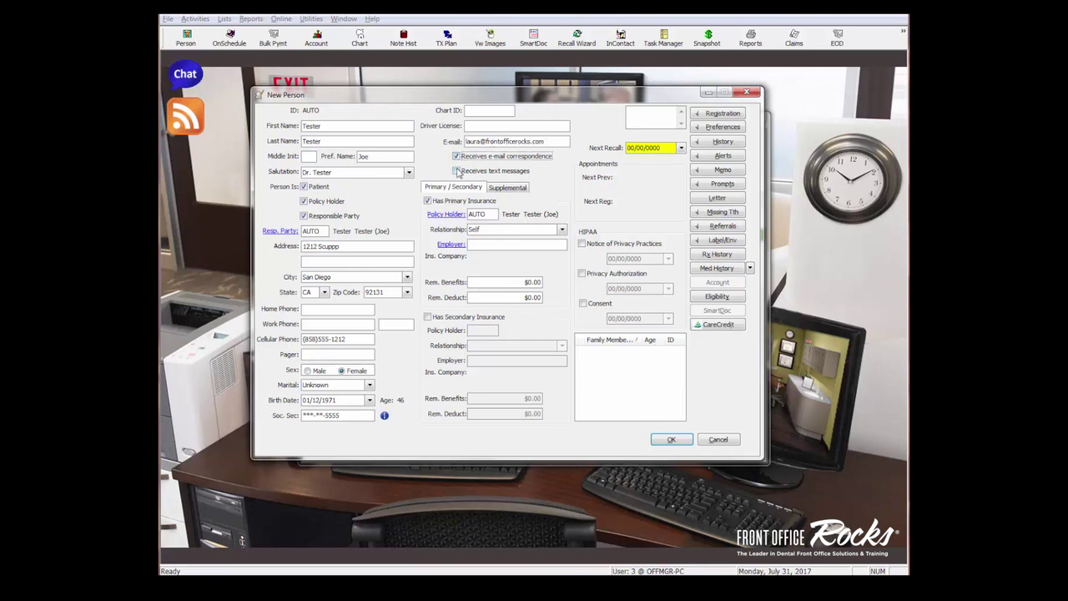
{"action": "left_click", "coordinate": [456, 170]}
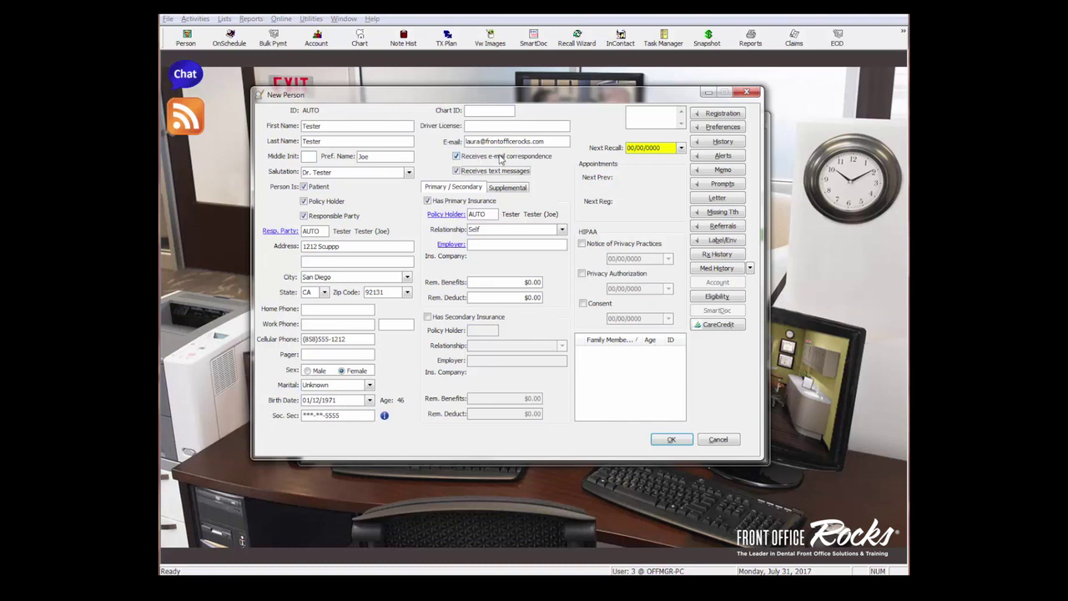
Tick Has Secondary Insurance and accept the patient as secondary policy holder (Self)
{"action": "left_click", "coordinate": [584, 365]}
{"action": "left_click", "coordinate": [428, 317]}
{"action": "left_click", "coordinate": [484, 289]}
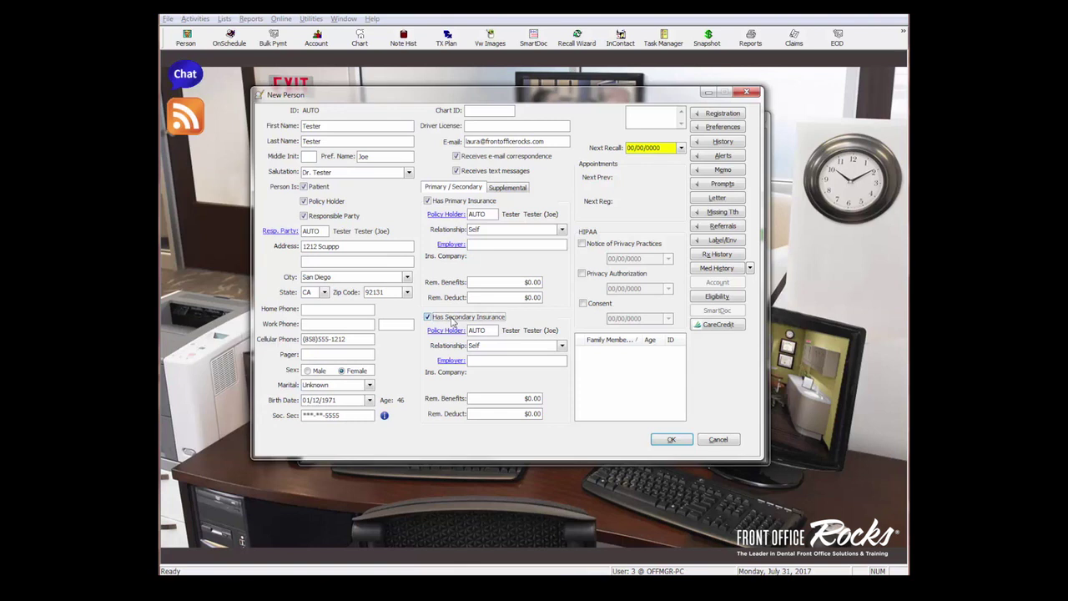
Show the Supplemental details and tick Has Supplemental Insurance
{"action": "left_click", "coordinate": [511, 187]}
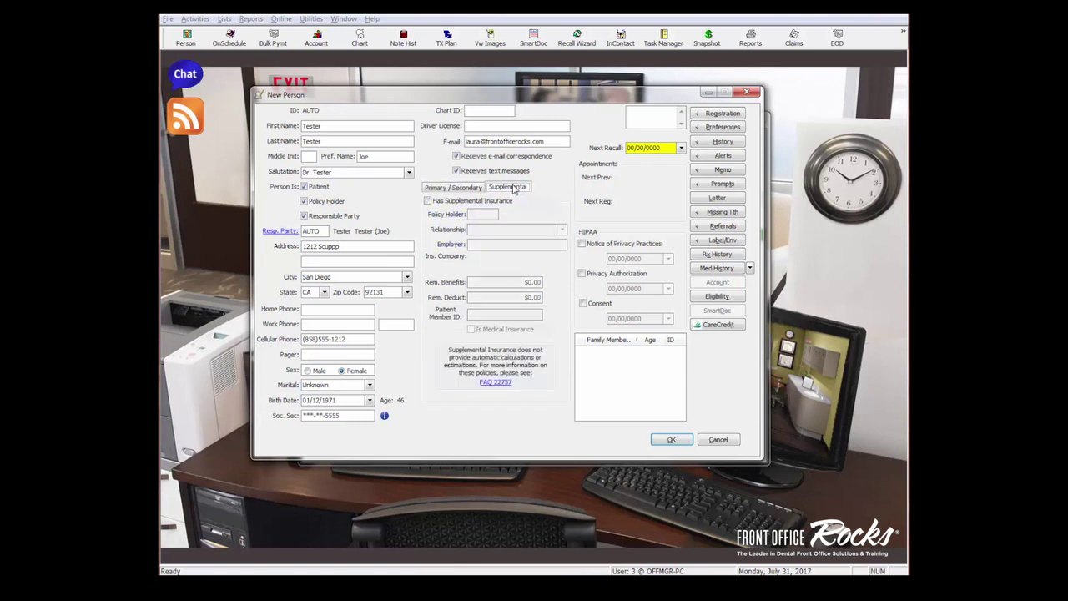
{"action": "left_click", "coordinate": [427, 201]}
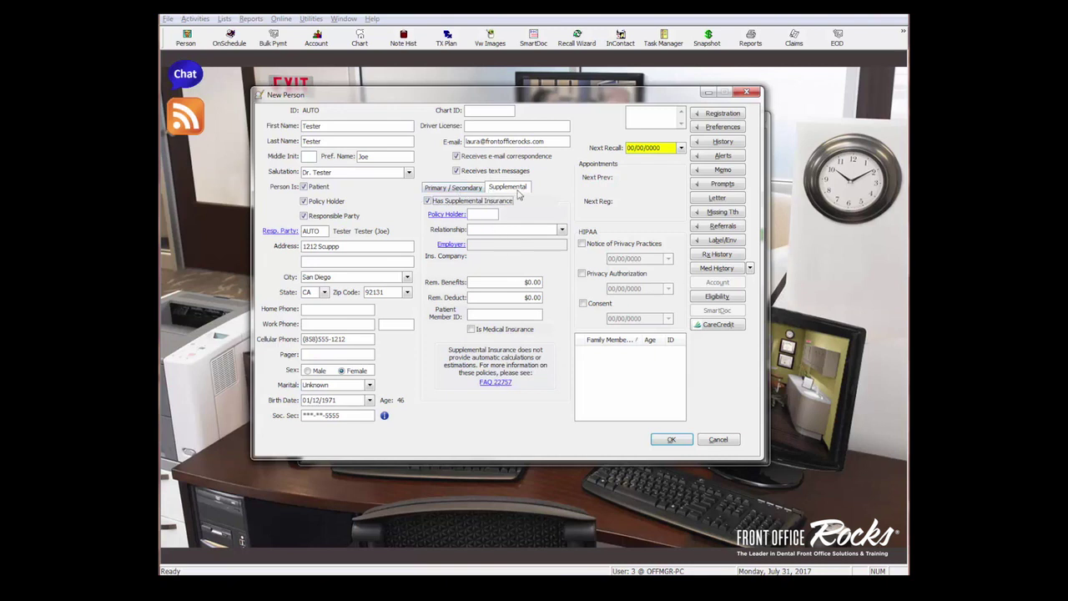
{"action": "left_click", "coordinate": [641, 112]}
{"action": "left_click", "coordinate": [681, 150]}
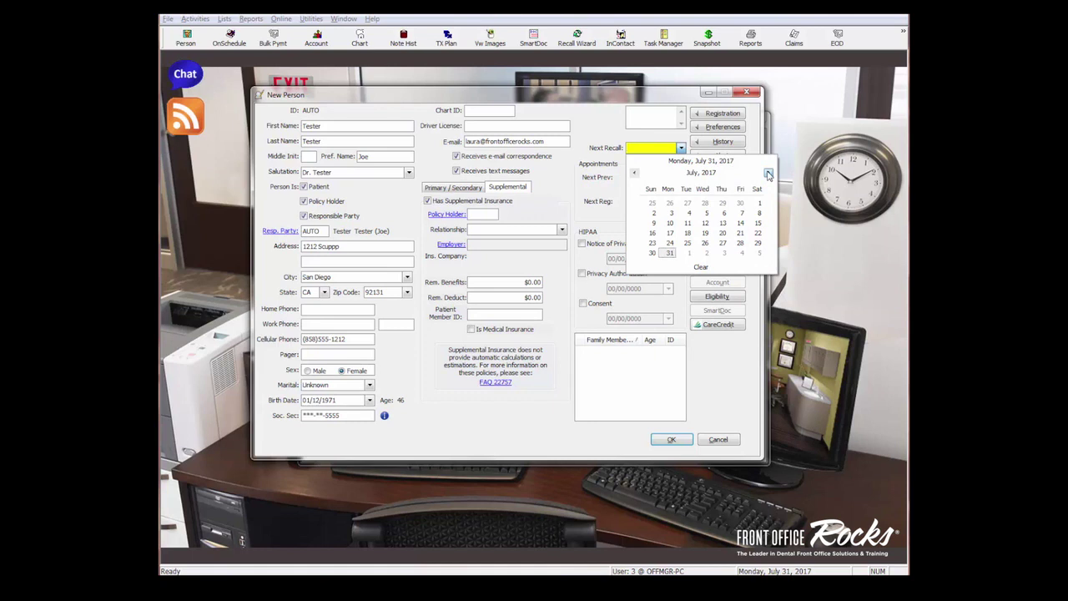
Advance the recall calendar to November 2017 and pick 11/23/2017 as the next recall
{"action": "left_click", "coordinate": [768, 173]}
{"action": "left_click", "coordinate": [768, 173]}
{"action": "left_click", "coordinate": [768, 173]}
{"action": "left_click", "coordinate": [768, 174]}
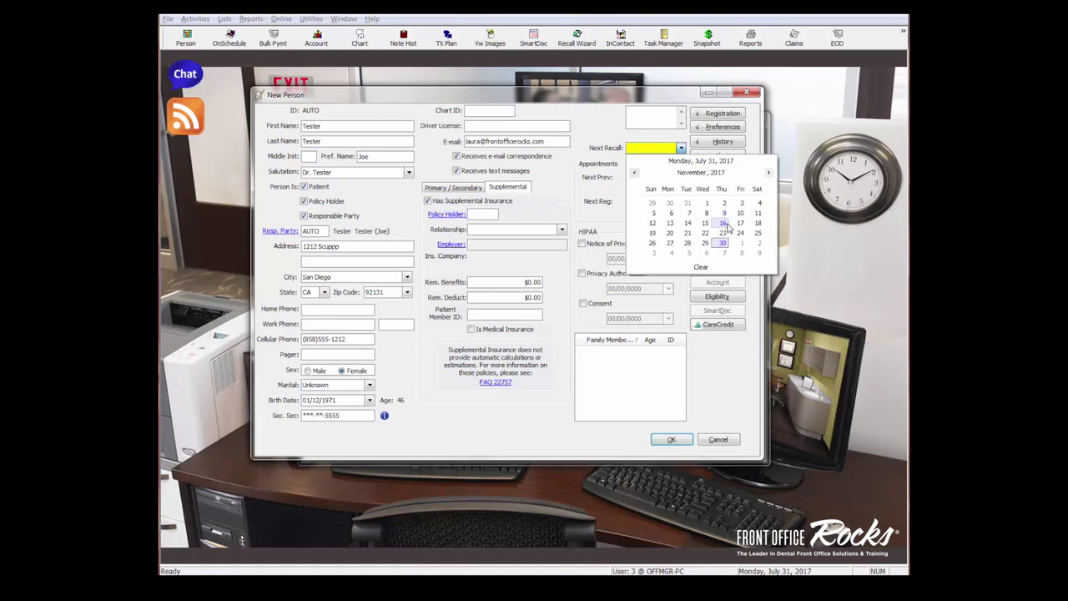
{"action": "left_click", "coordinate": [722, 232]}
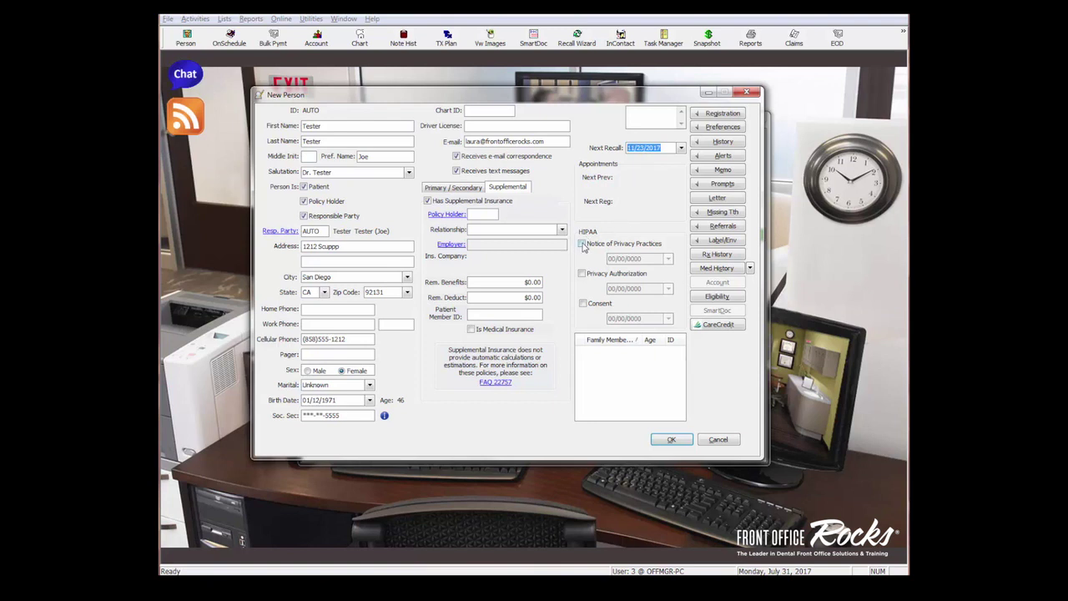
Tick the three HIPAA boxes (Notice of Privacy Practices, Privacy Authorization, Consent), each dated 07/31/2017
{"action": "left_click", "coordinate": [583, 244]}
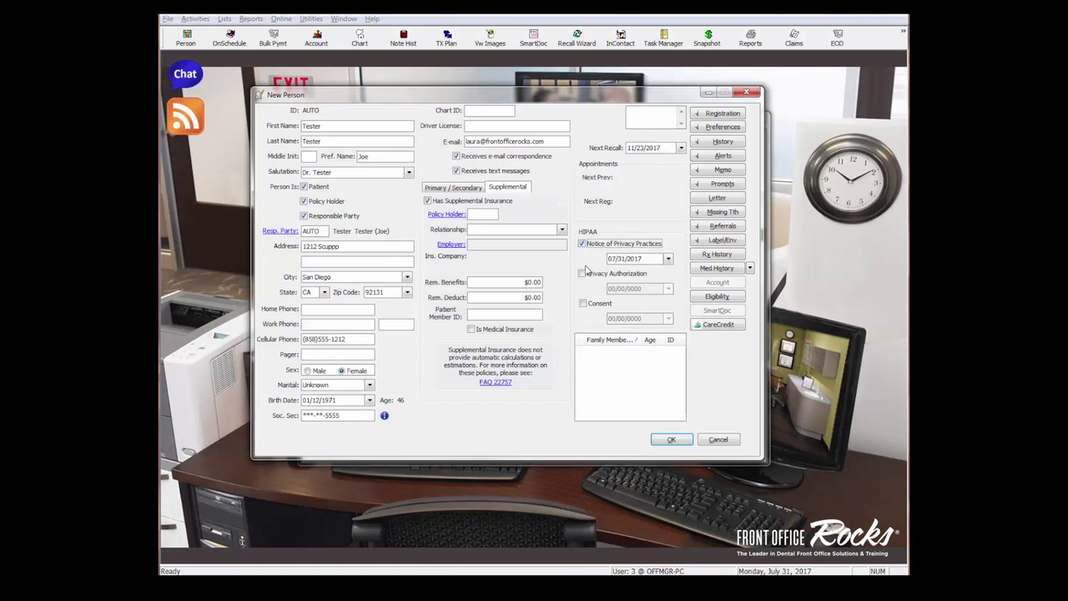
{"action": "left_click", "coordinate": [583, 275]}
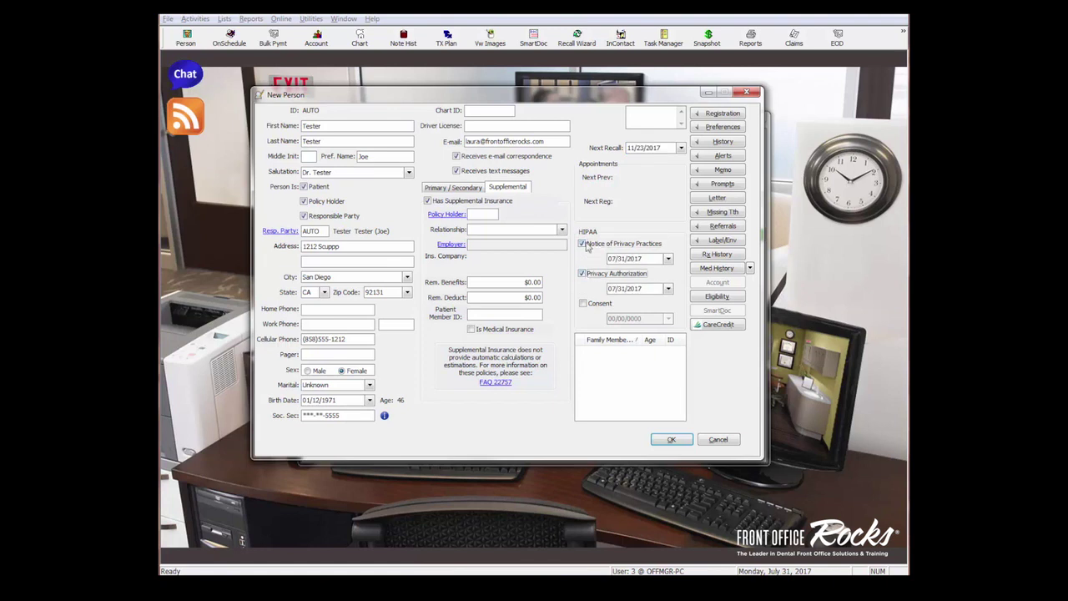
{"action": "left_click", "coordinate": [583, 304]}
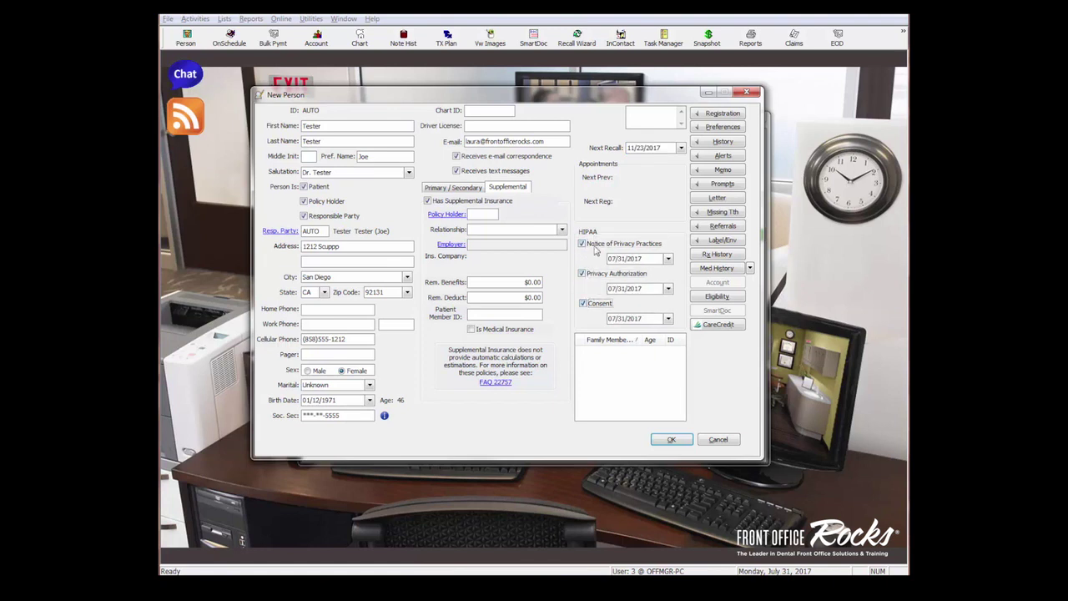